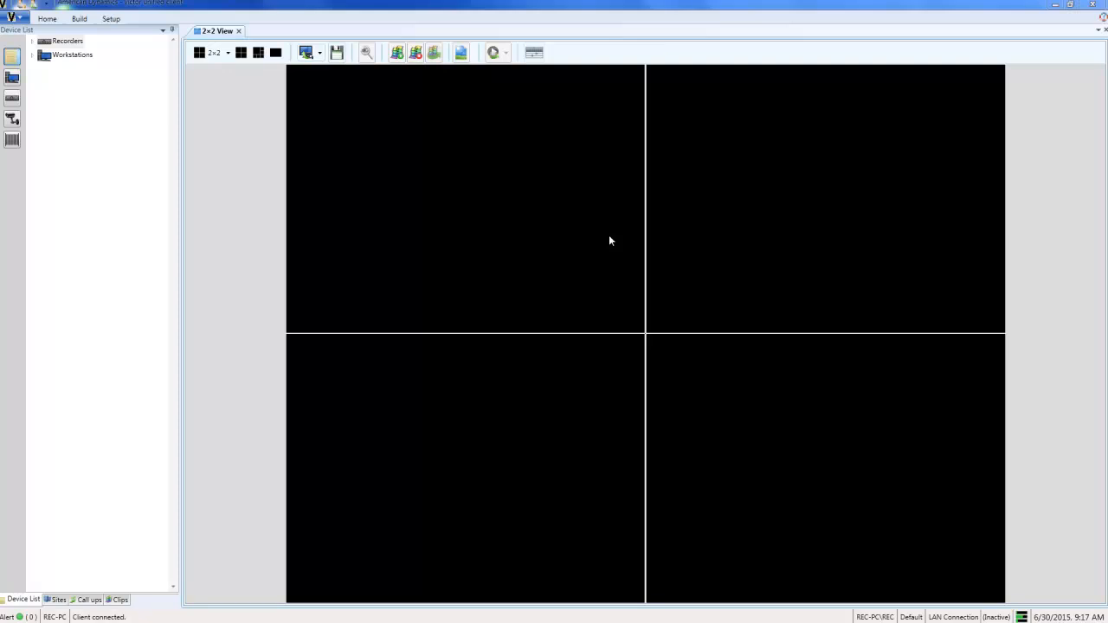
# Step: Create a new store named "Oscar's" with its street address as the description
pyautogui.click(119, 19)
pyautogui.click(689, 54)
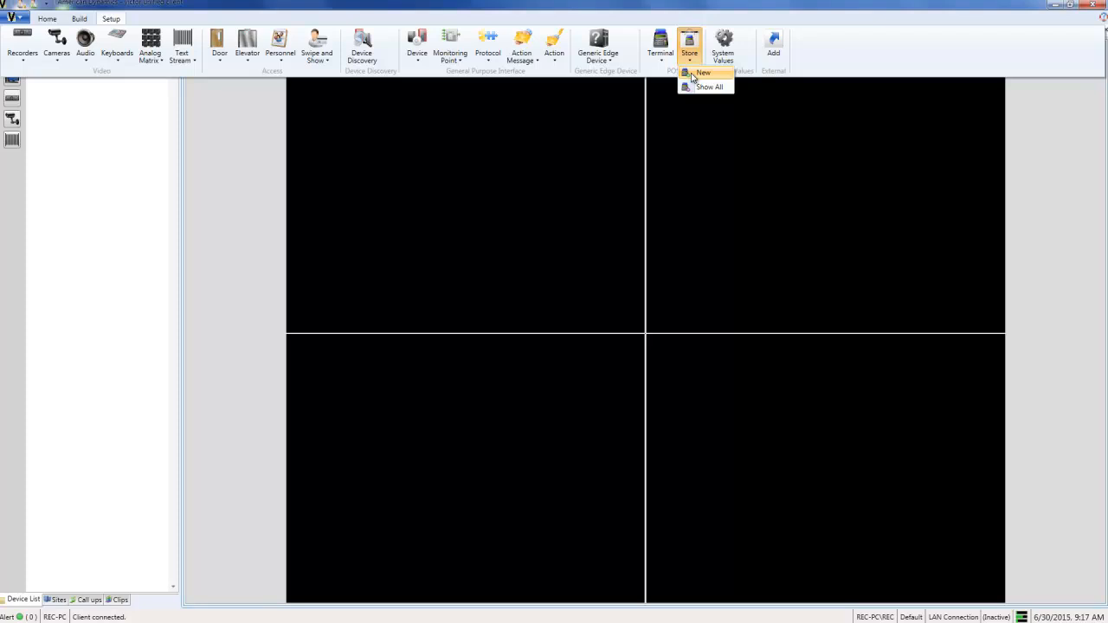
pyautogui.click(701, 73)
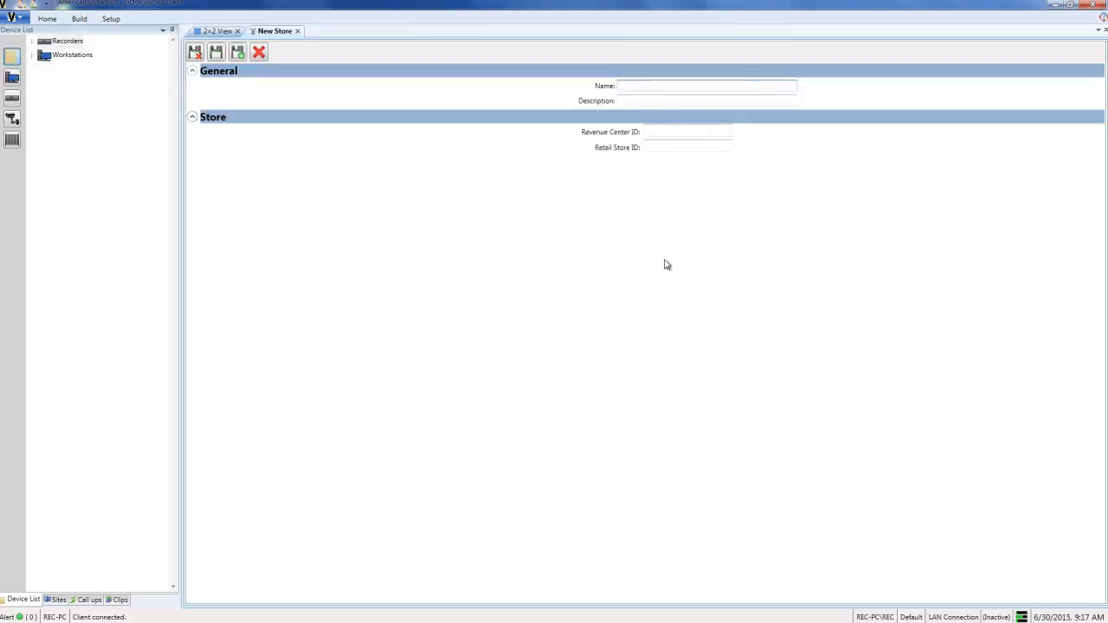
pyautogui.write("Oscar's")
pyautogui.press('Tab')
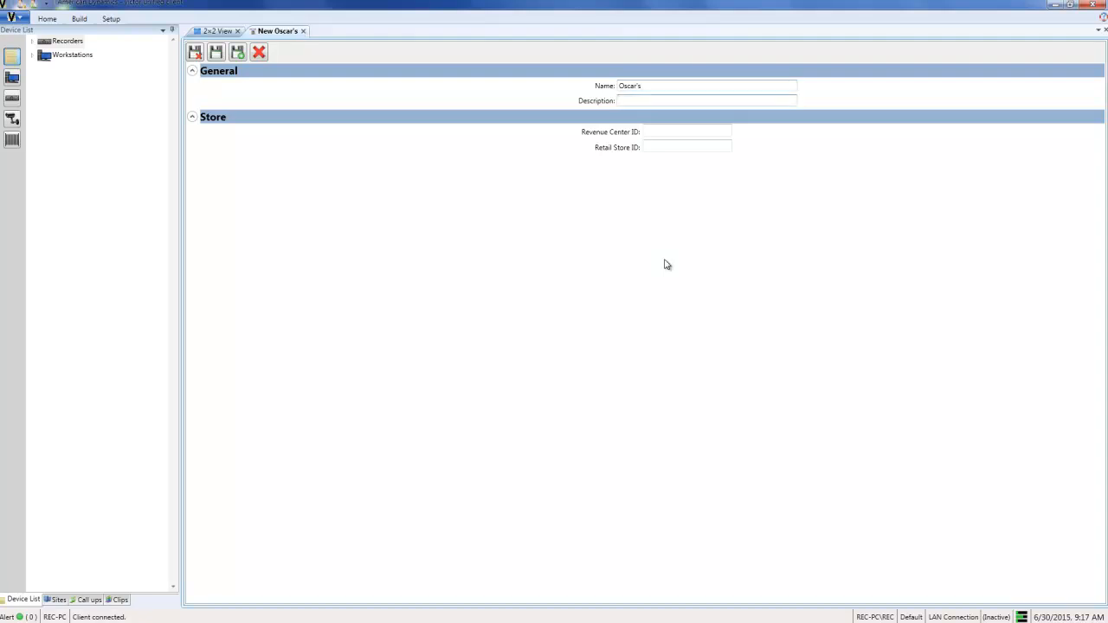
pyautogui.write('6600 Congress Avenue')
# Step: Save the store with Retail Store ID 297, and select it under Stores in the device list
pyautogui.click(663, 147)
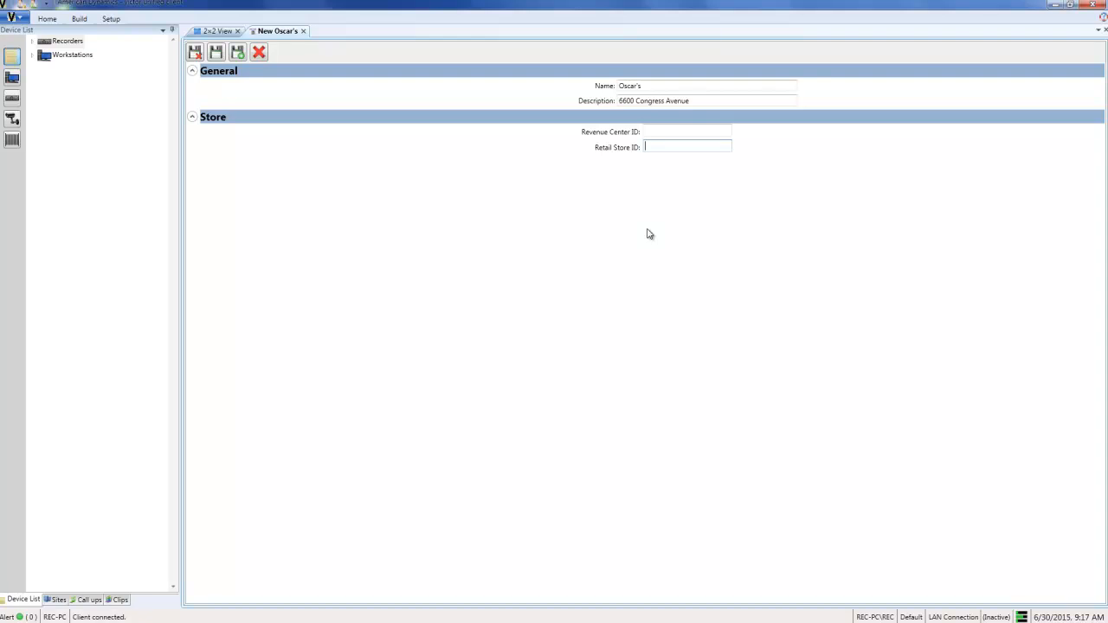
pyautogui.write('297')
pyautogui.click(197, 54)
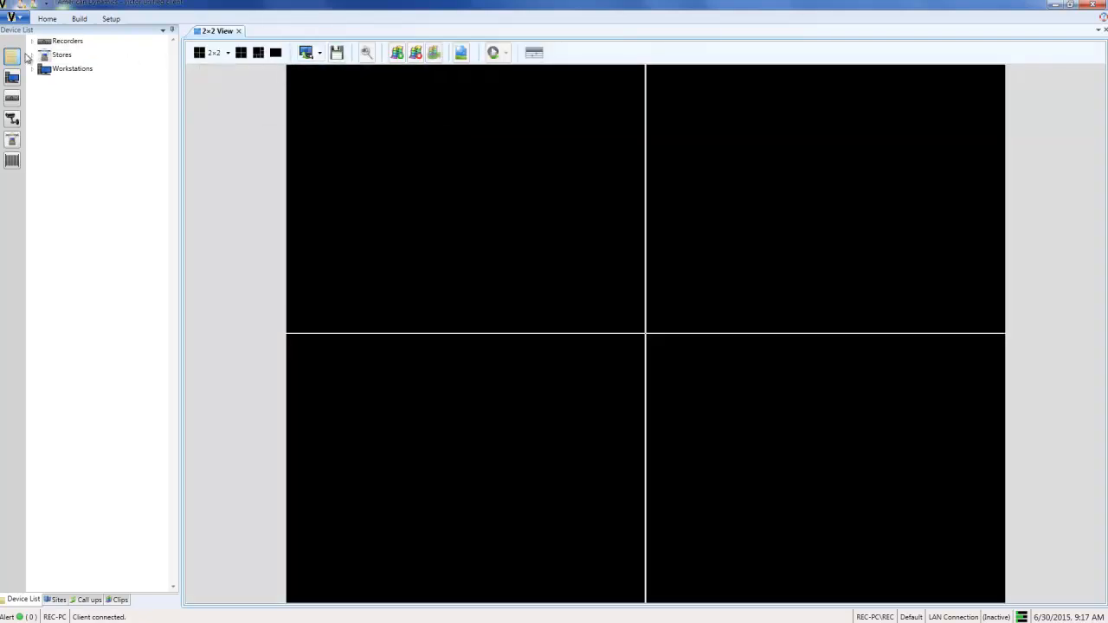
pyautogui.doubleClick(39, 57)
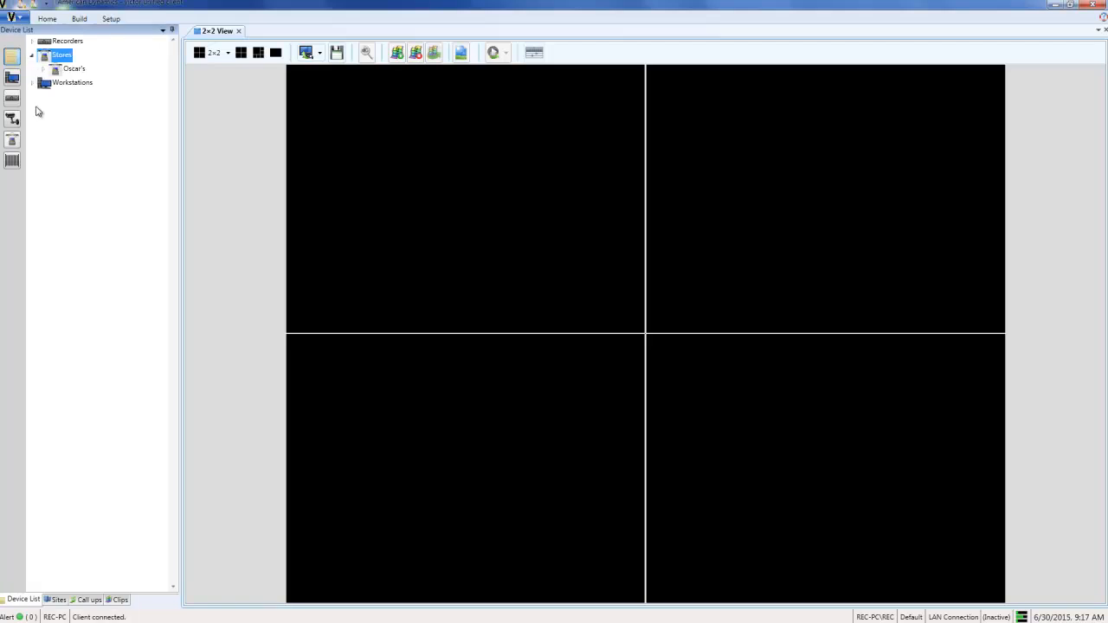
pyautogui.click(49, 71)
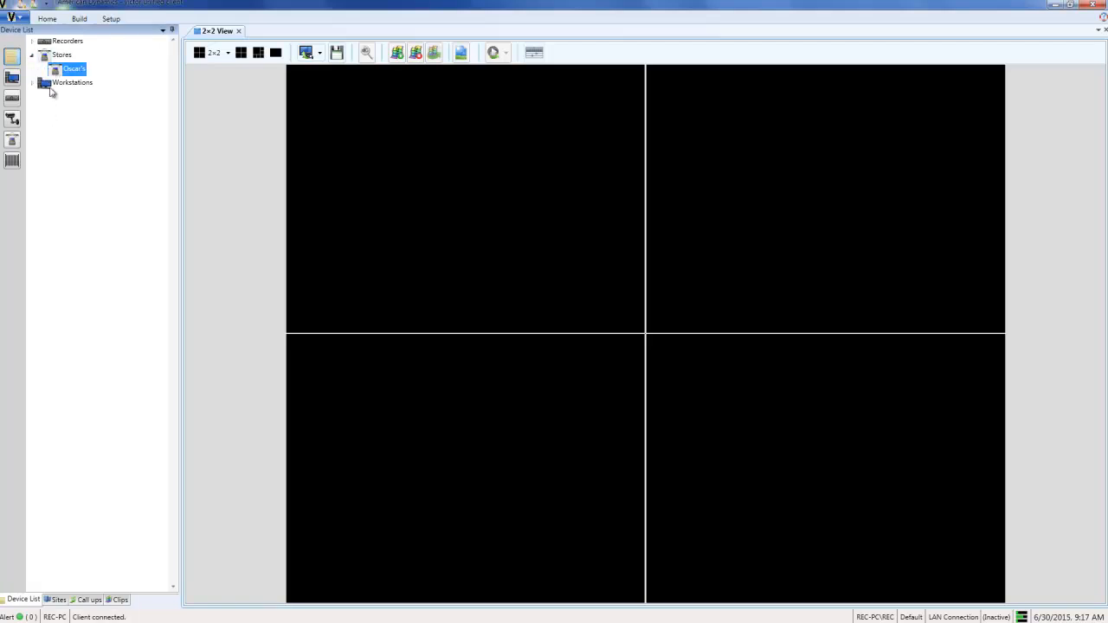
# Step: Create a new POS terminal named "Cash Register 4", assigned to store Oscar's (297) with Workstation ID 4
pyautogui.click(118, 21)
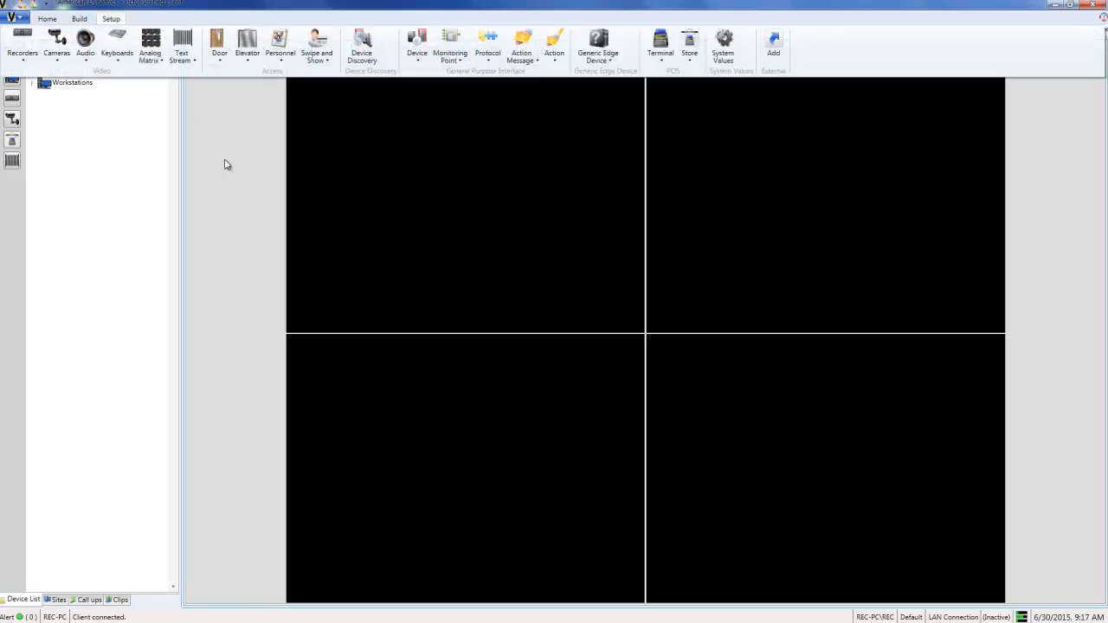
pyautogui.click(664, 64)
pyautogui.click(668, 74)
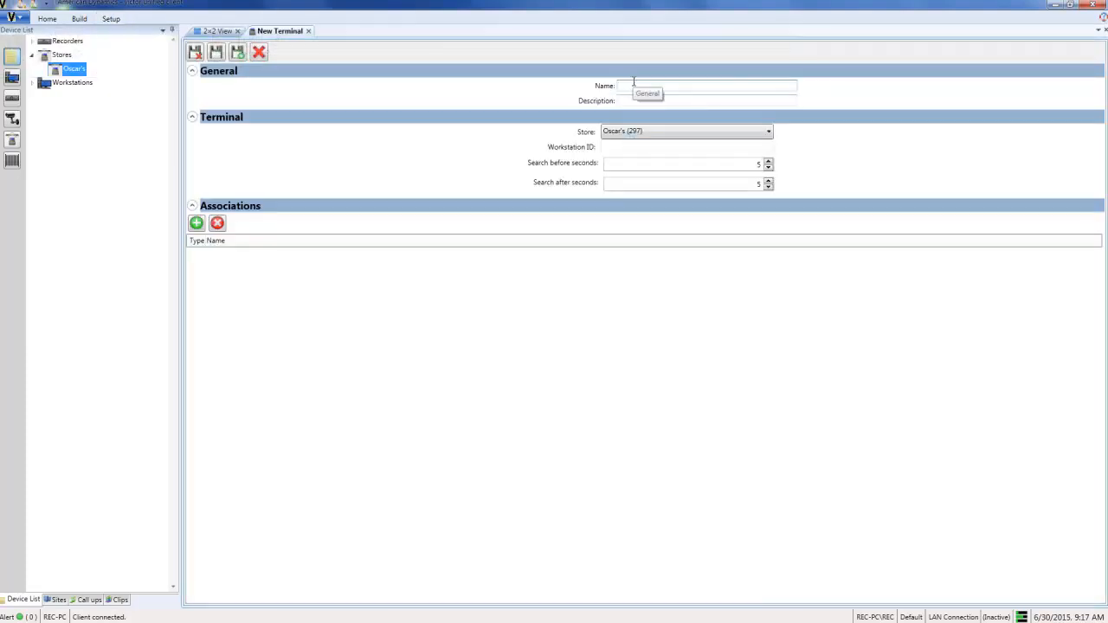
pyautogui.write('Cash Register 4')
pyautogui.click(742, 131)
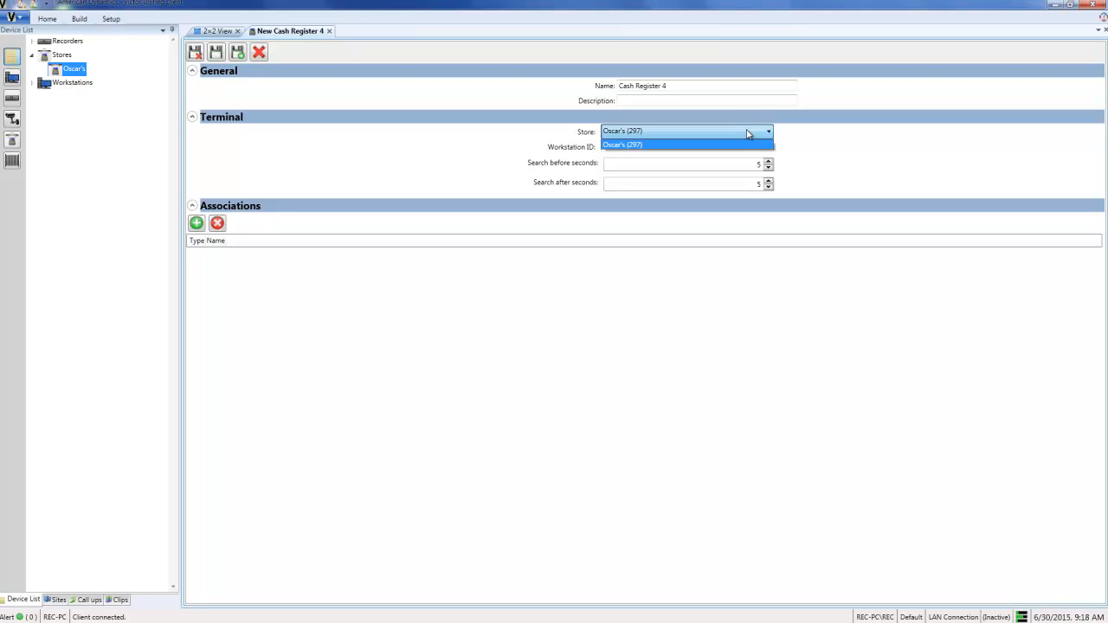
pyautogui.click(729, 145)
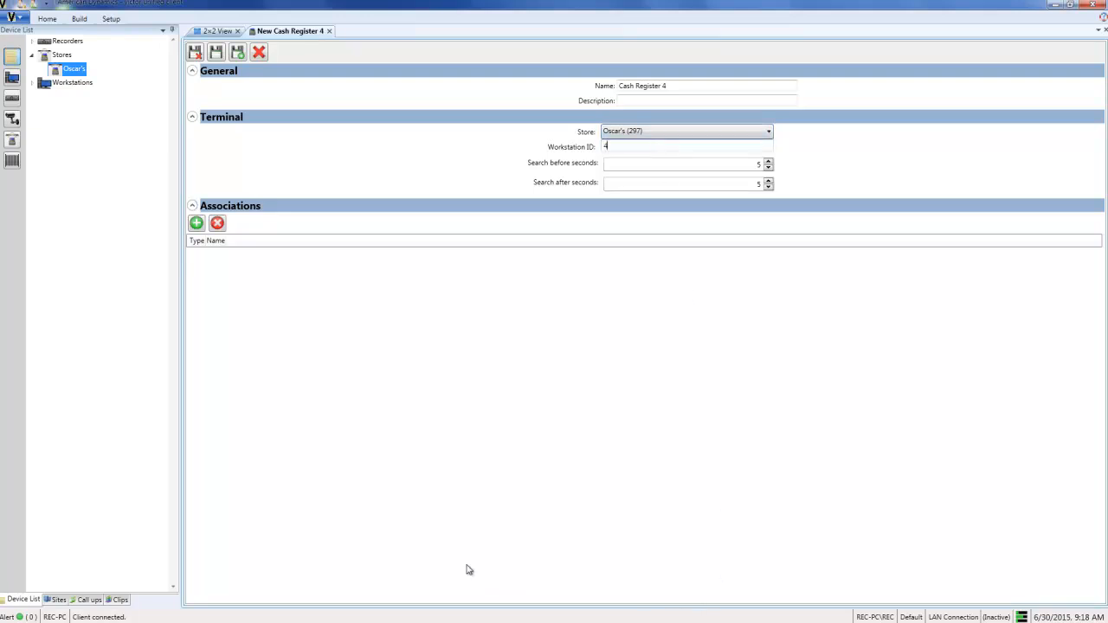
pyautogui.write('4')
# Step: Associate the "Showroom: Front Register" camera with the terminal, filtering the cameras by "register", and save the terminal
pyautogui.click(195, 224)
pyautogui.click(448, 241)
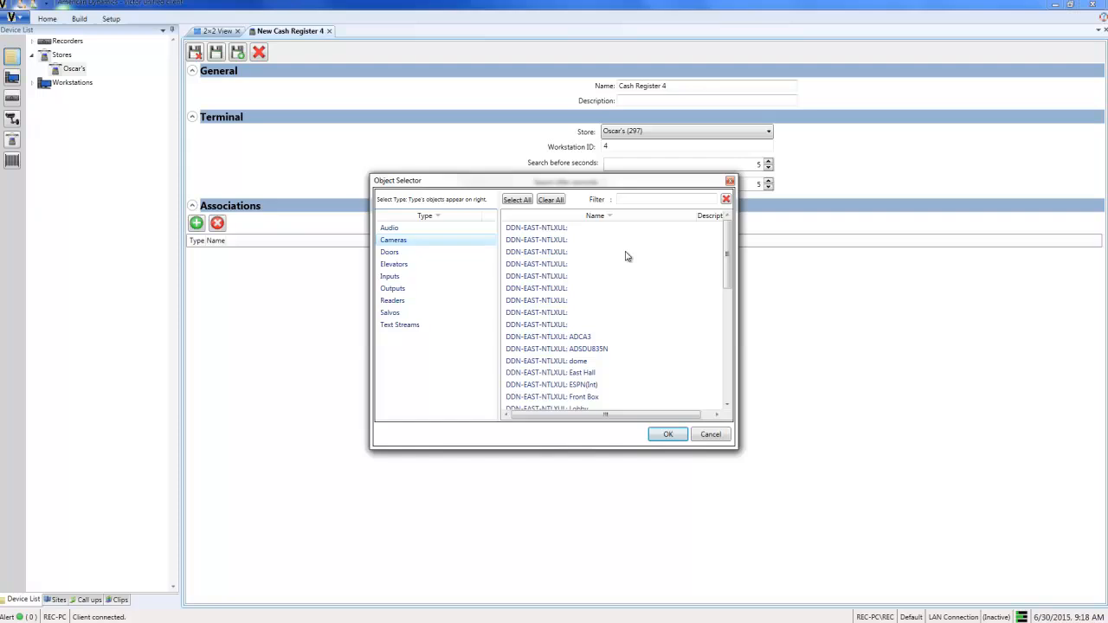
pyautogui.click(628, 256)
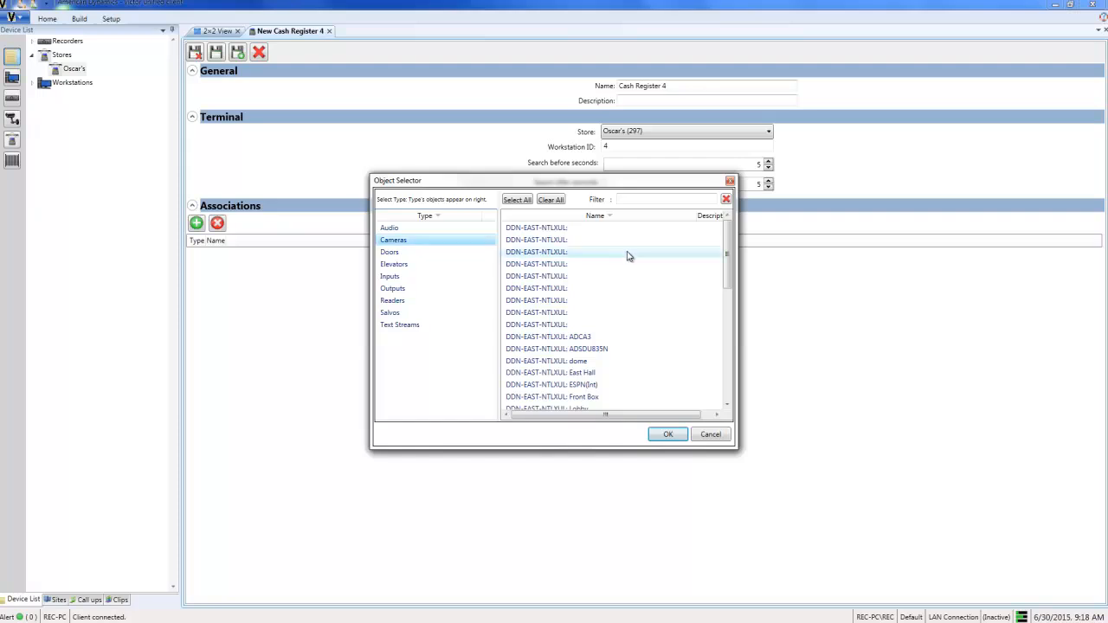
pyautogui.click(665, 198)
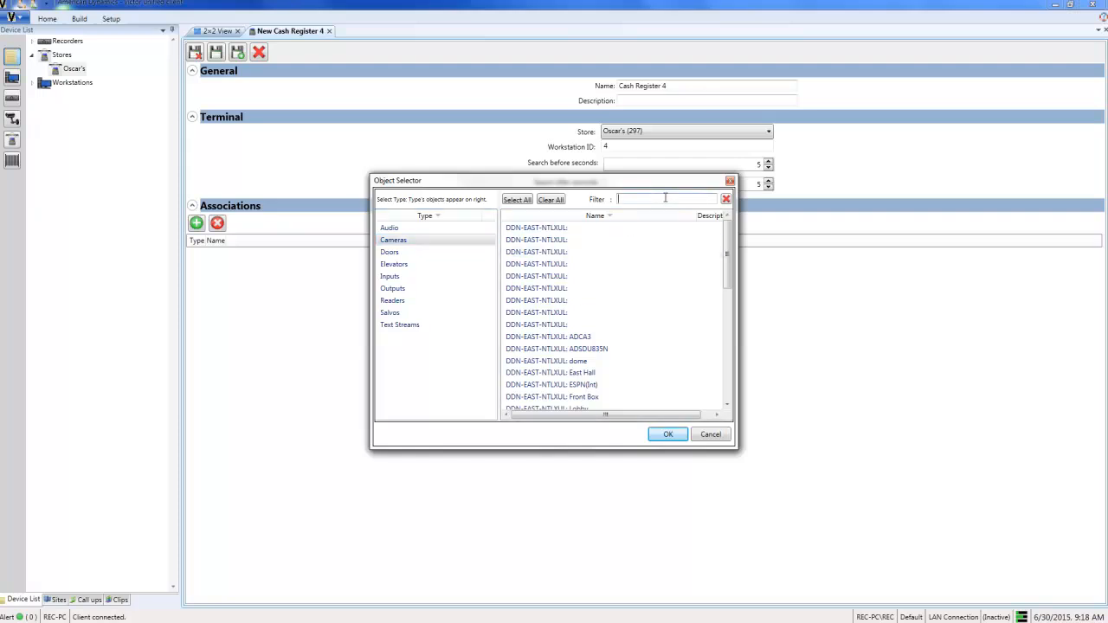
pyautogui.write('register')
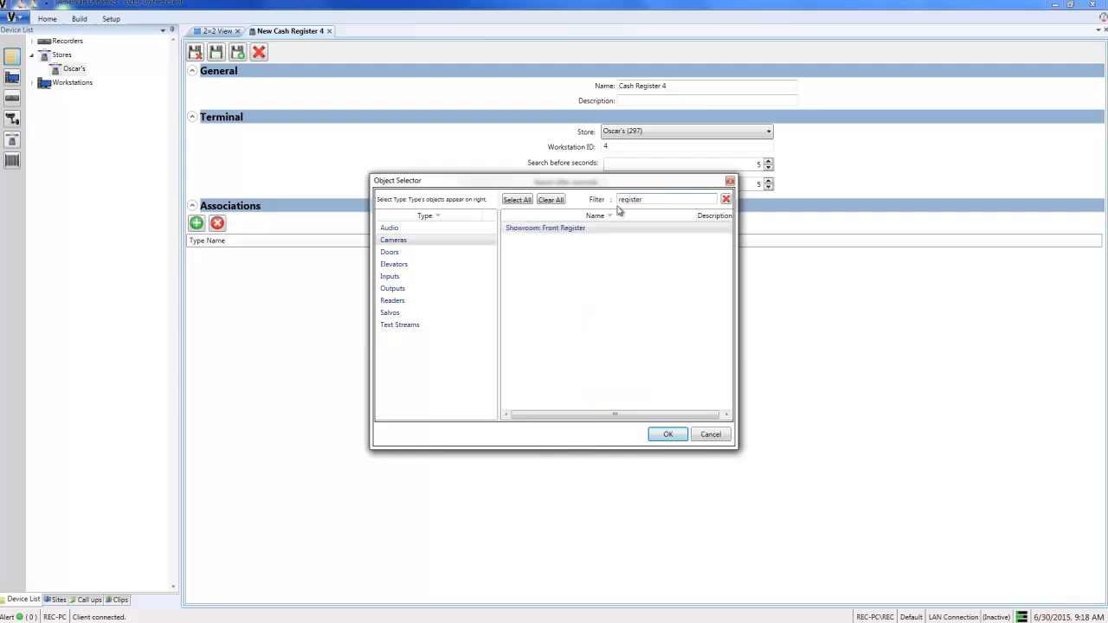
pyautogui.click(578, 227)
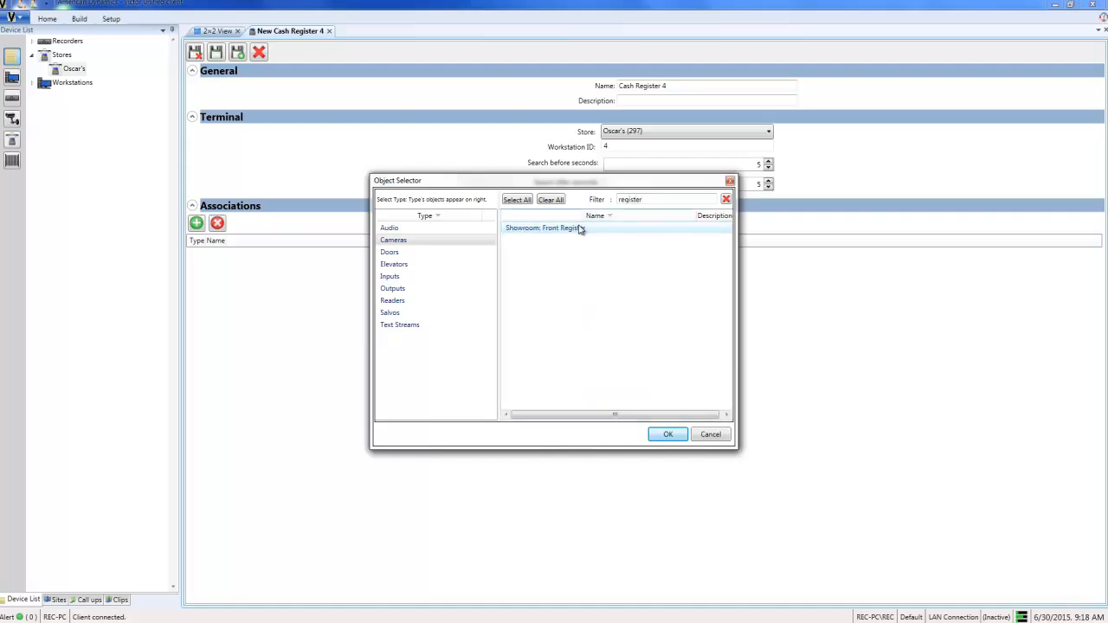
pyautogui.doubleClick(580, 229)
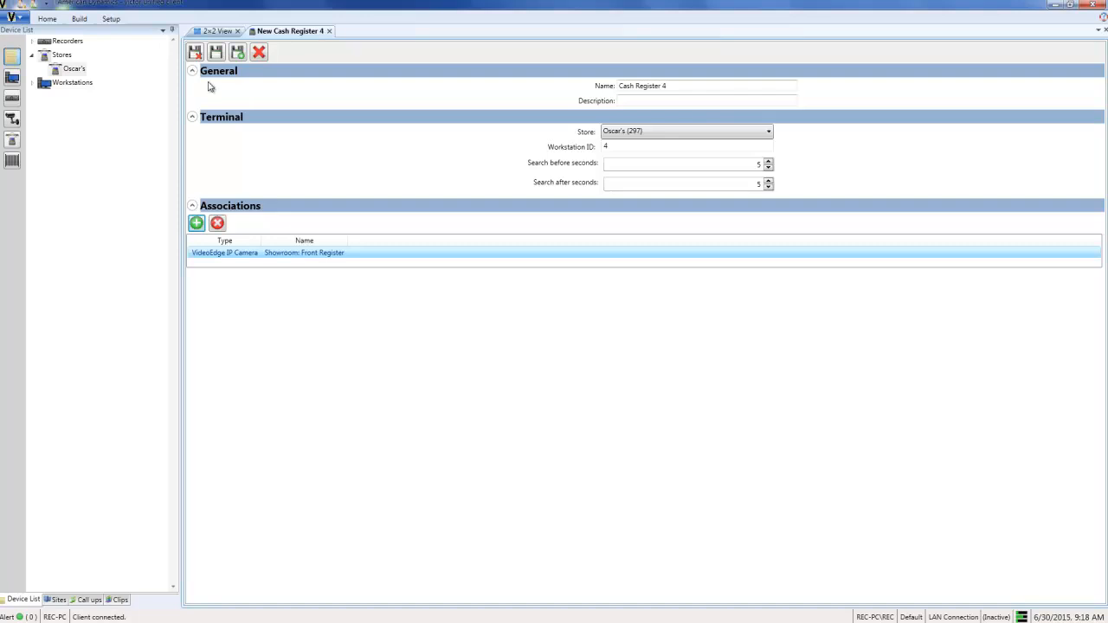
pyautogui.click(195, 52)
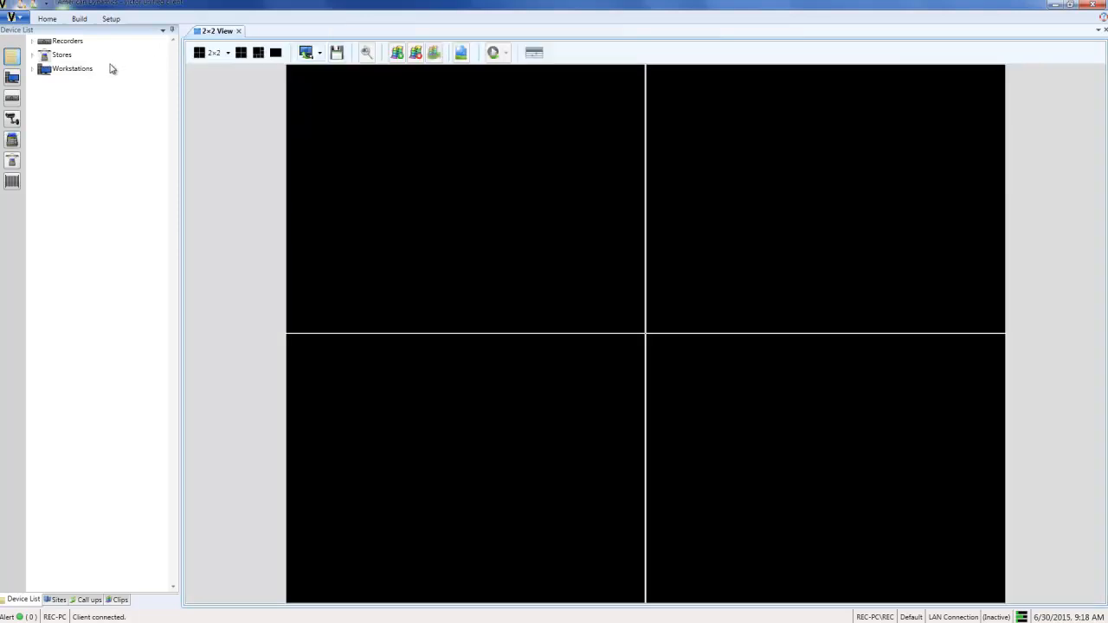
# Step: View the camera footage of Cash Register 4 under the Oscar's store, and close the view
pyautogui.doubleClick(43, 56)
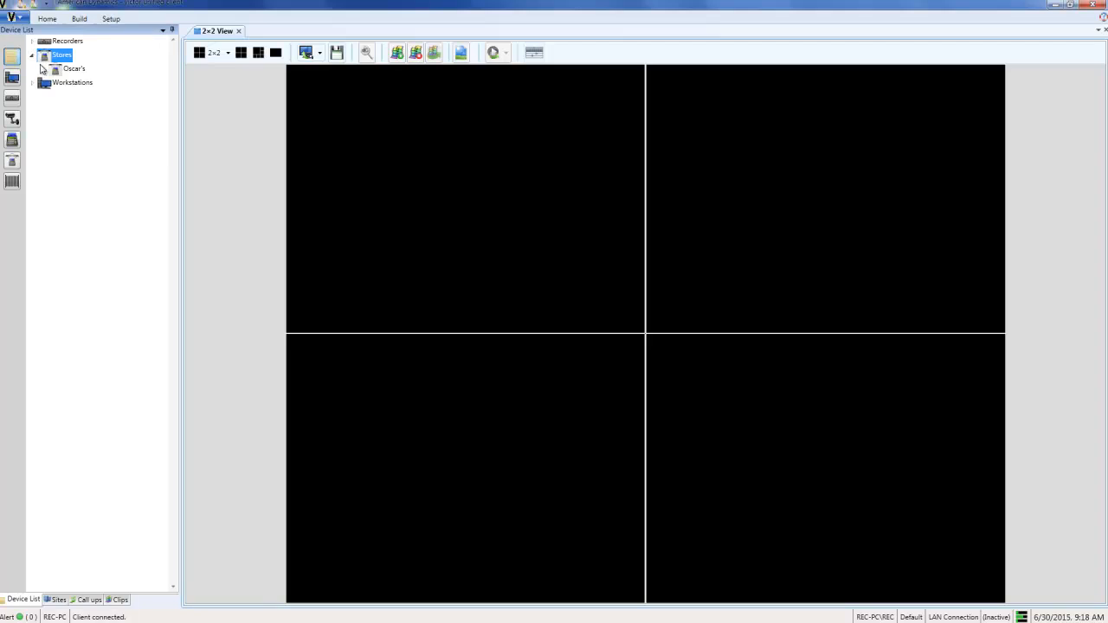
pyautogui.doubleClick(42, 70)
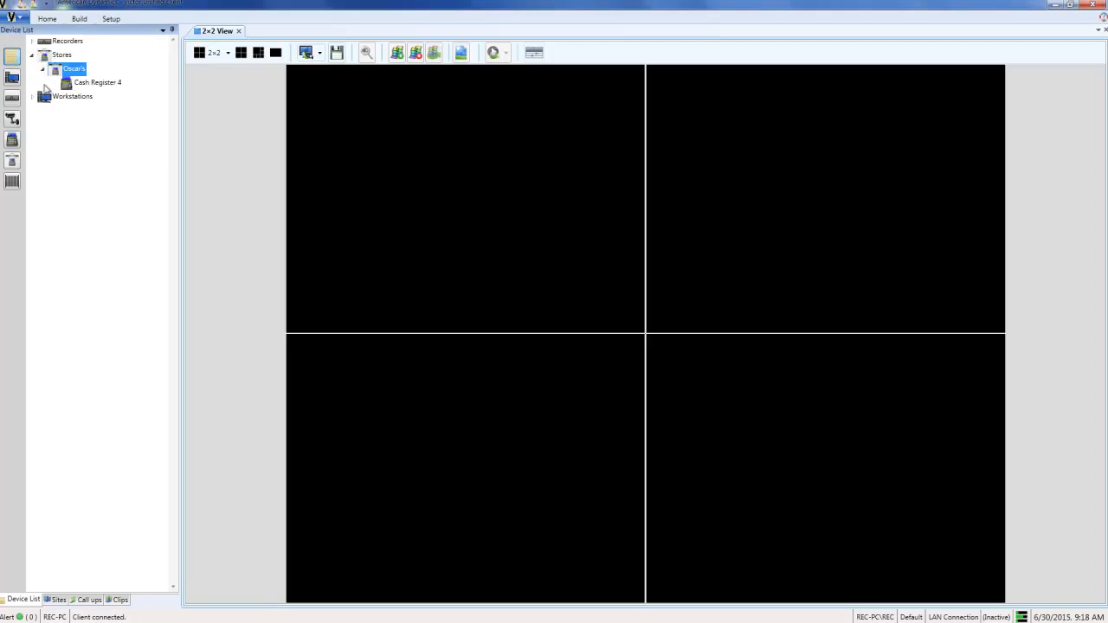
pyautogui.doubleClick(90, 83)
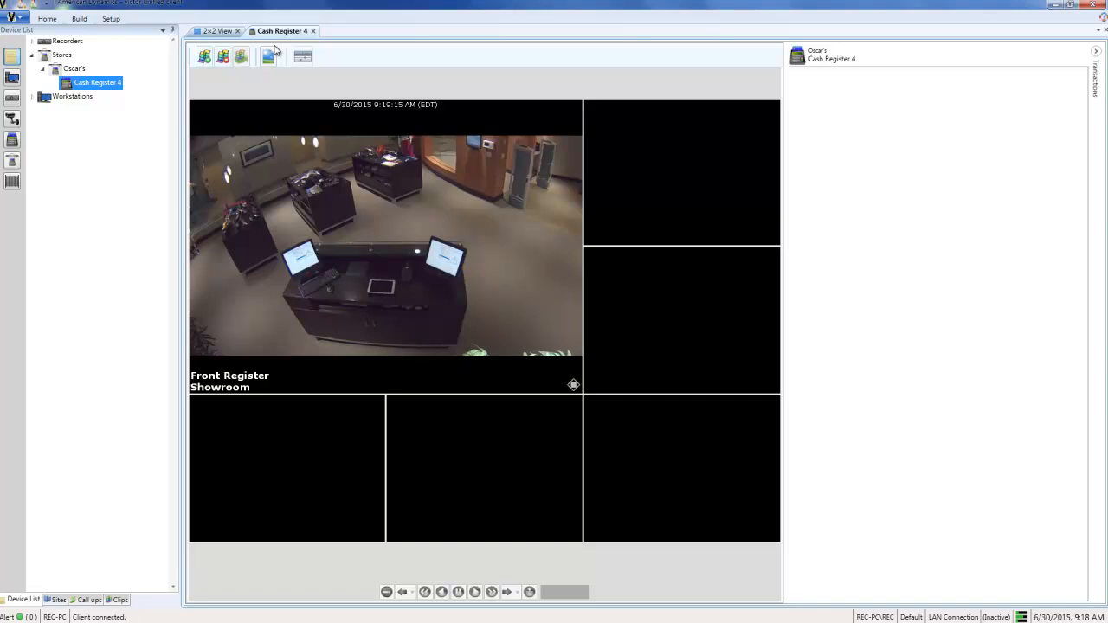
pyautogui.click(314, 32)
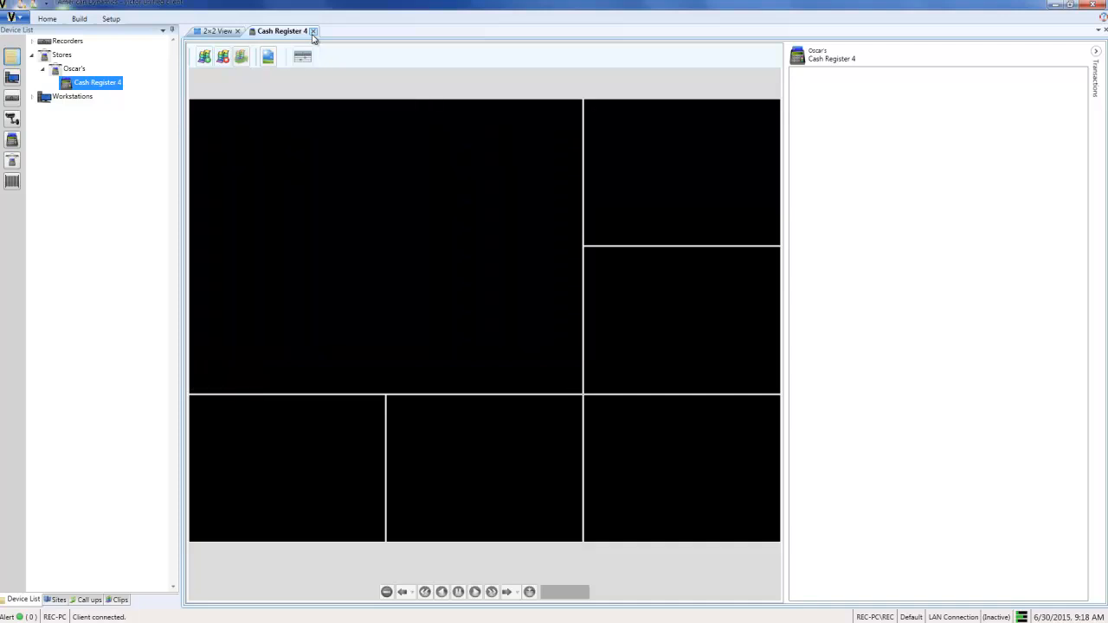
# Step: Open the region configuration of Cash Register 4 for its Front Register camera
pyautogui.rightClick(116, 84)
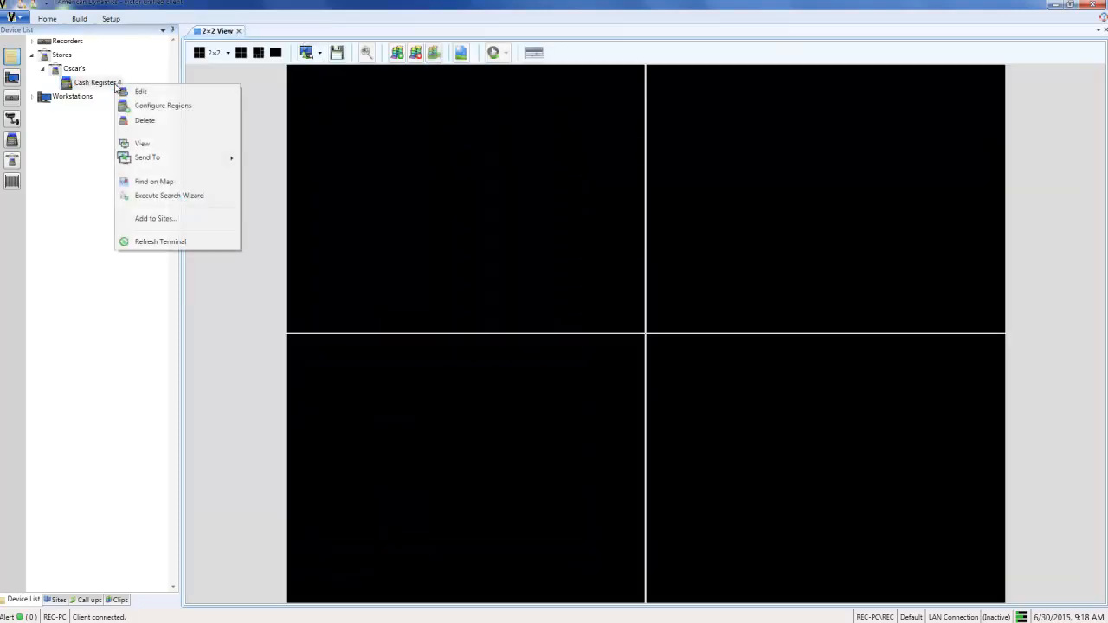
pyautogui.click(157, 107)
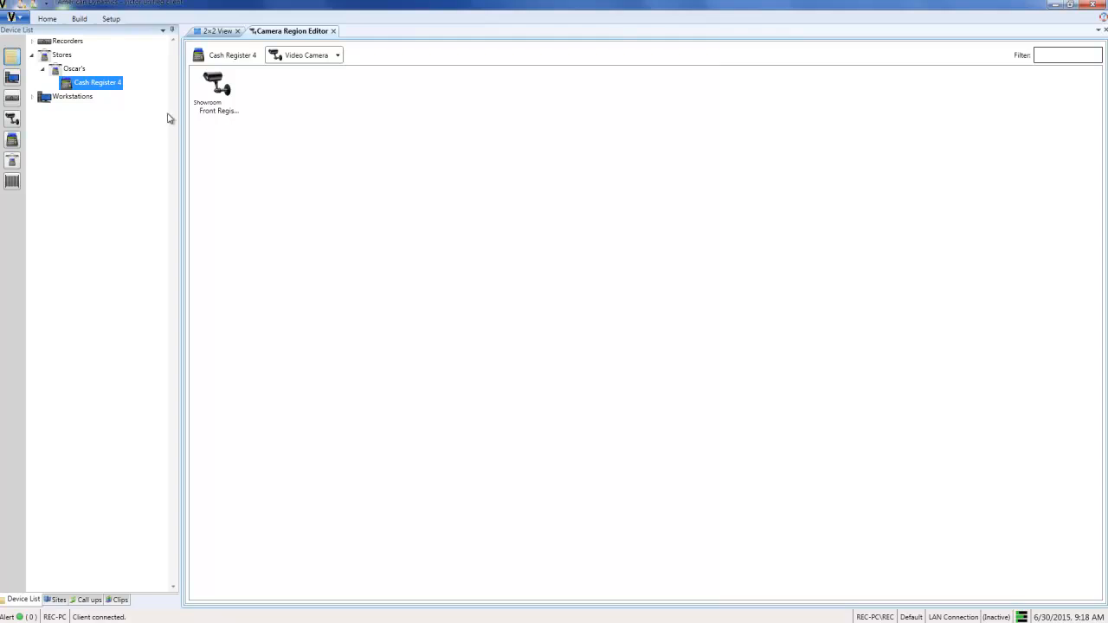
pyautogui.doubleClick(223, 95)
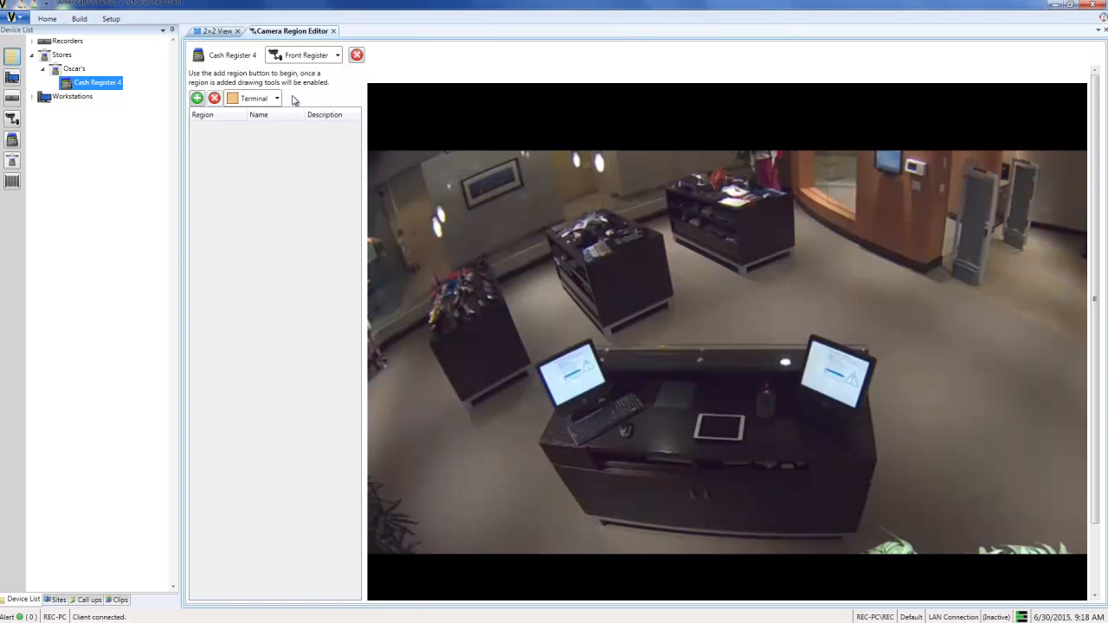
# Step: Add a Customer region and draw it as a wide rectangle over the floor just behind the checkout counter
pyautogui.click(278, 99)
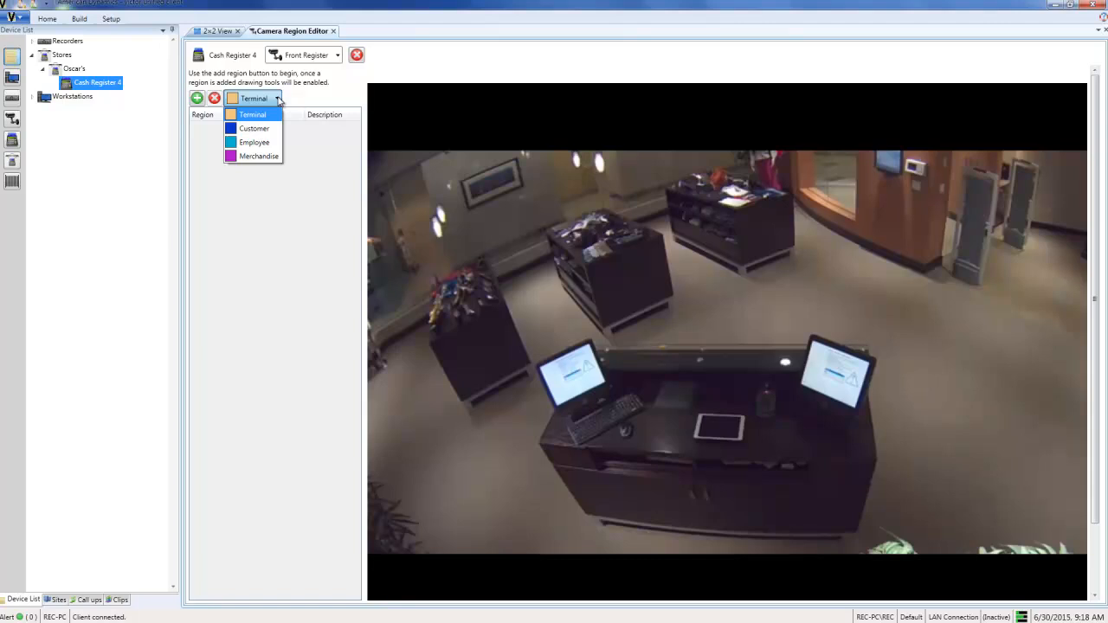
pyautogui.click(256, 129)
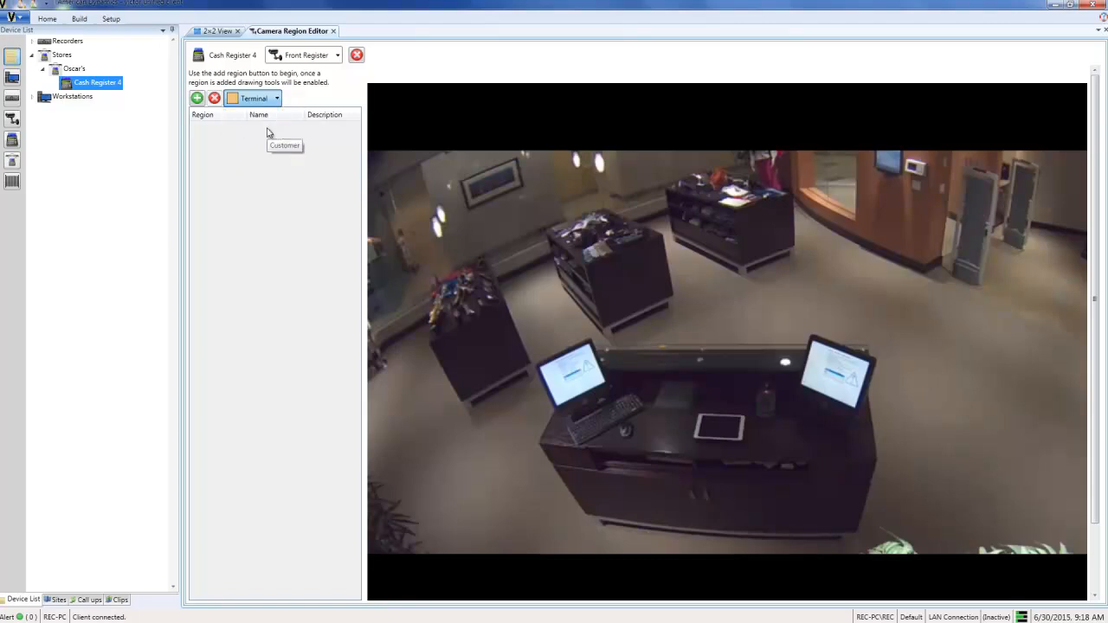
pyautogui.click(197, 98)
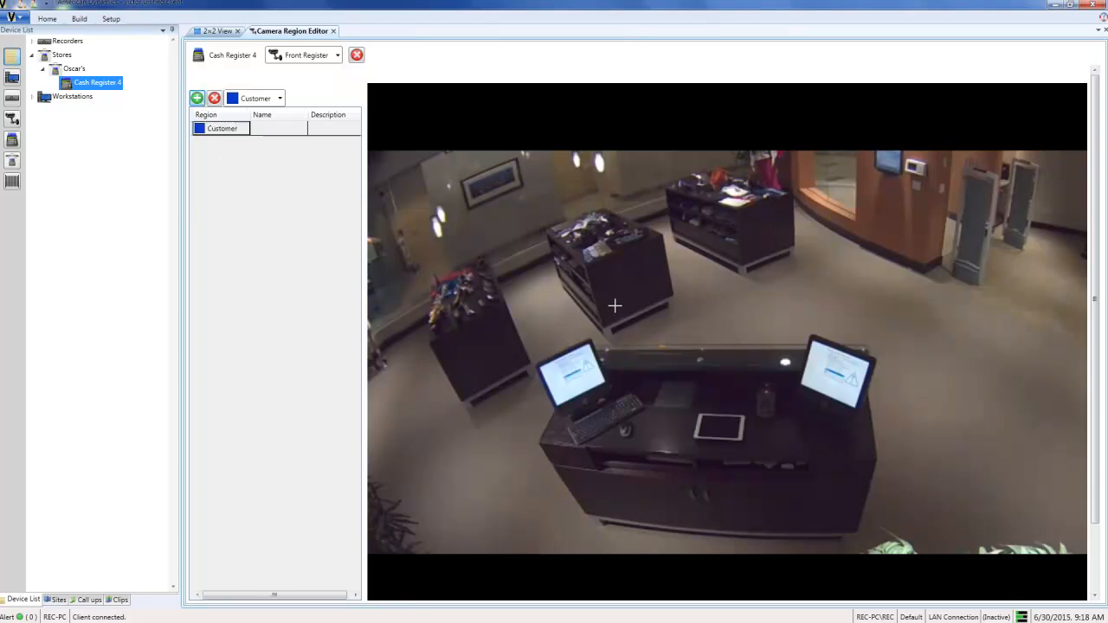
pyautogui.moveTo(586, 275); pyautogui.dragTo(867, 344)
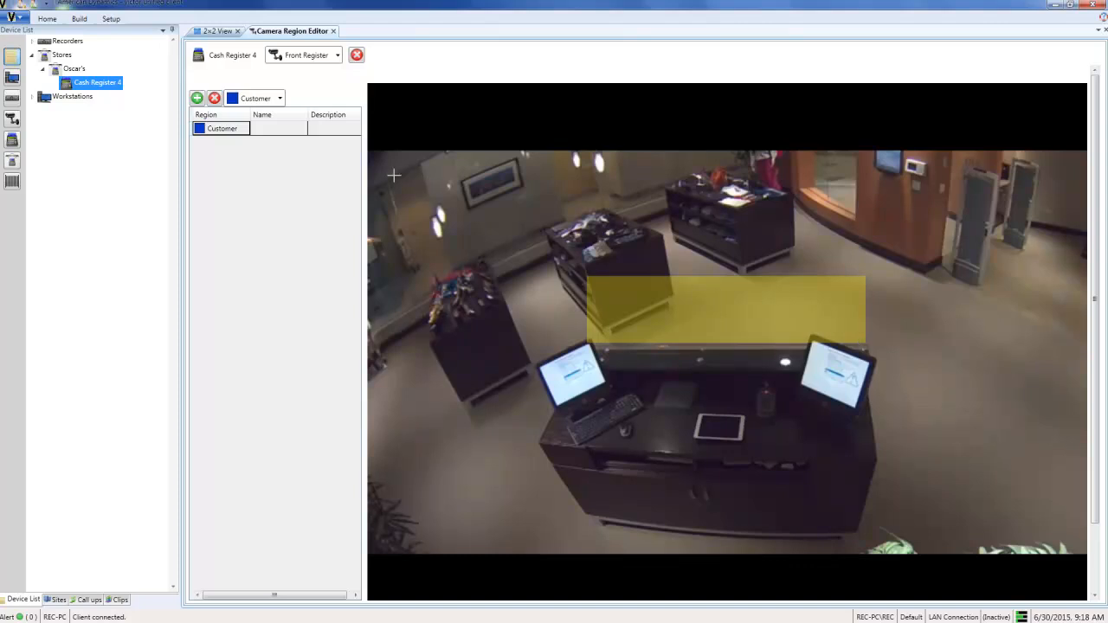
# Step: Name the Customer region starting with "Customer @", and close the region editor
pyautogui.click(284, 132)
pyautogui.click(283, 130)
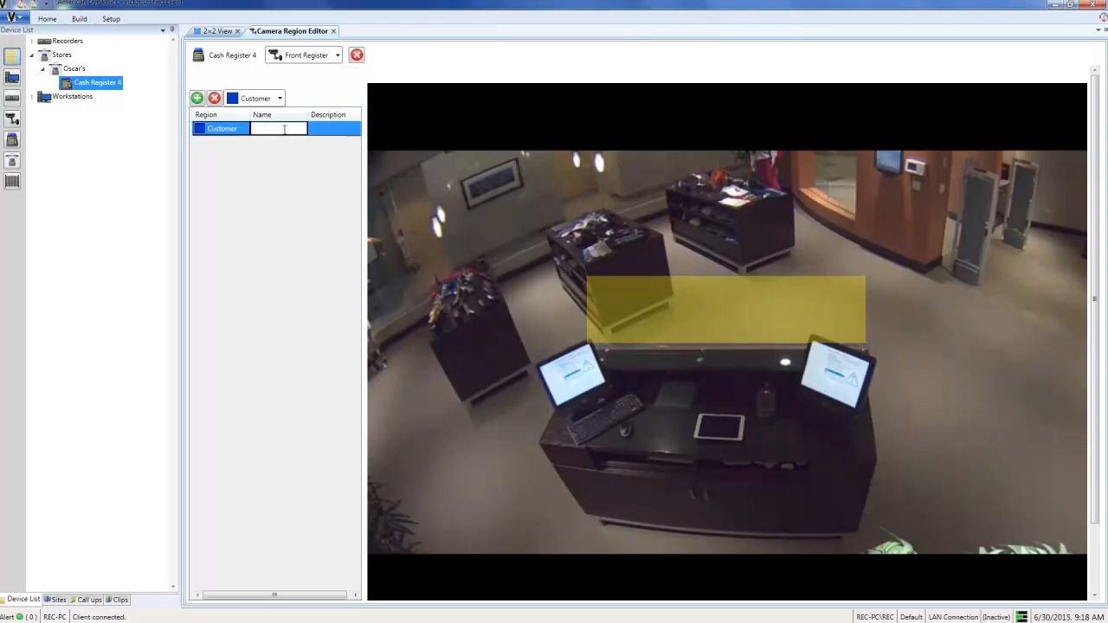
pyautogui.write('Customer @ 4')
pyautogui.click(333, 31)
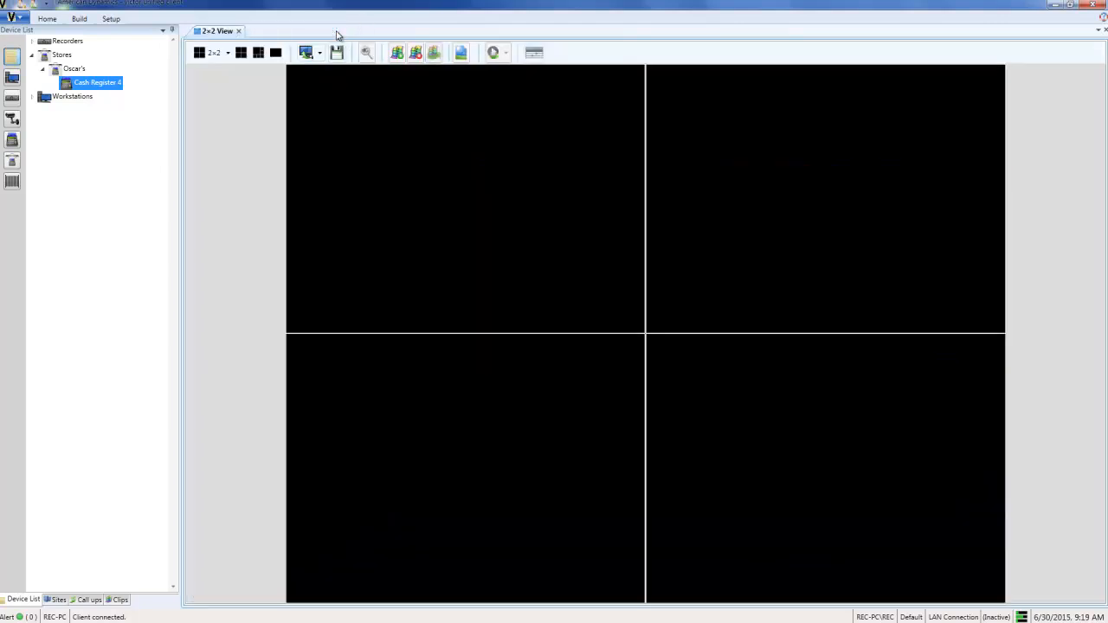
# Step: Open the Cash Register 4 terminal for viewing
pyautogui.doubleClick(114, 84)
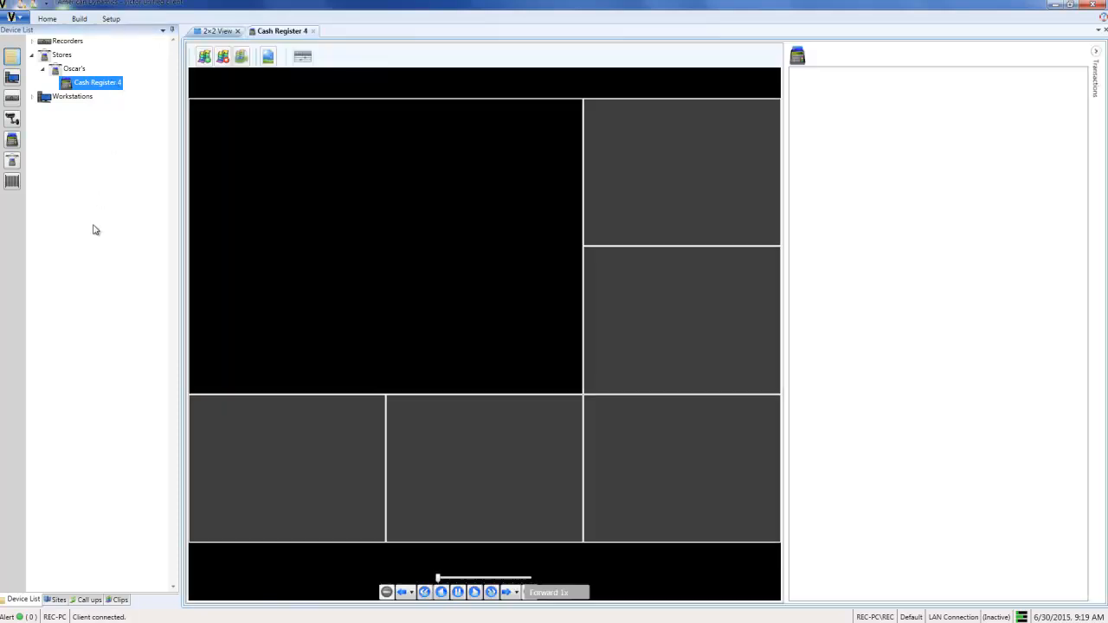